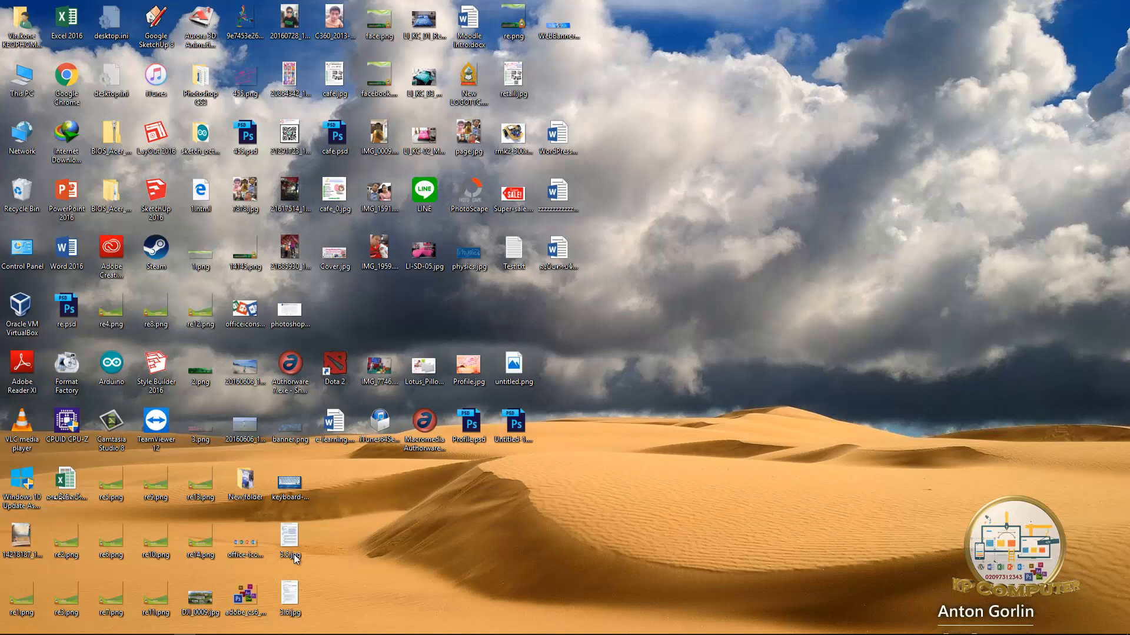
Launch Access 2016 from the list of installed apps.
mouse_move(370, 634)
key(super)
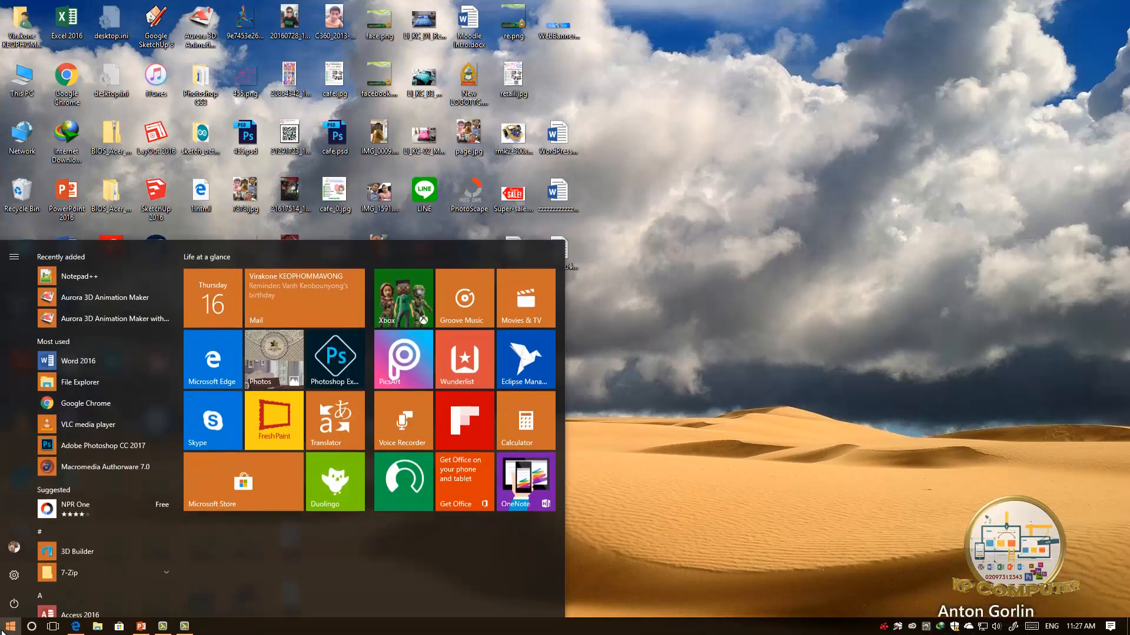
scroll(129, 465, down, 3)
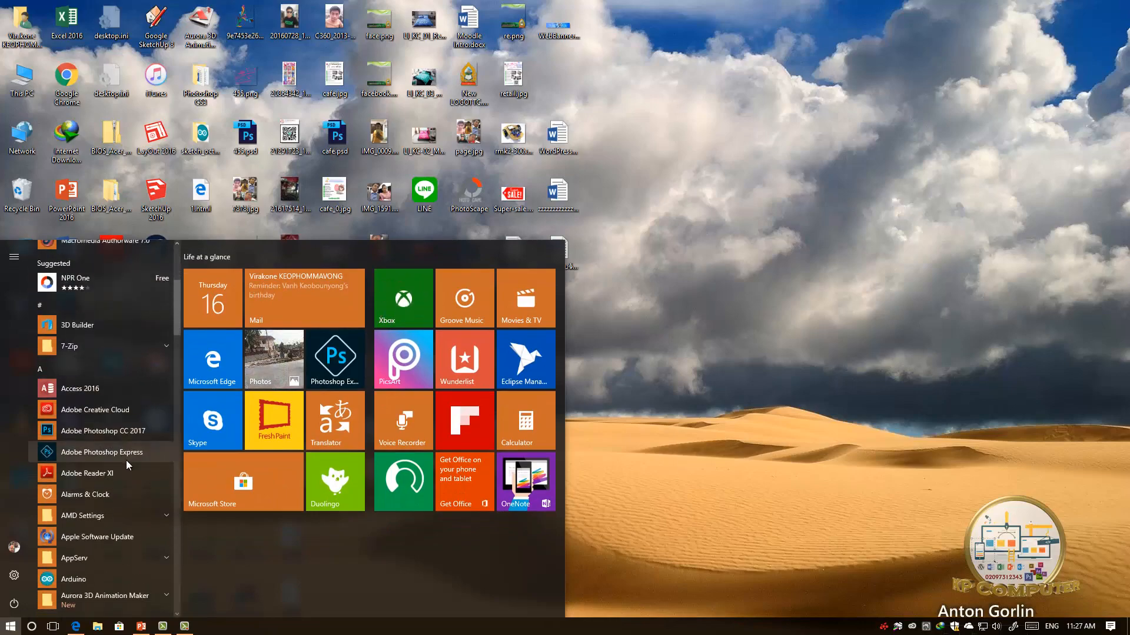
click(94, 388)
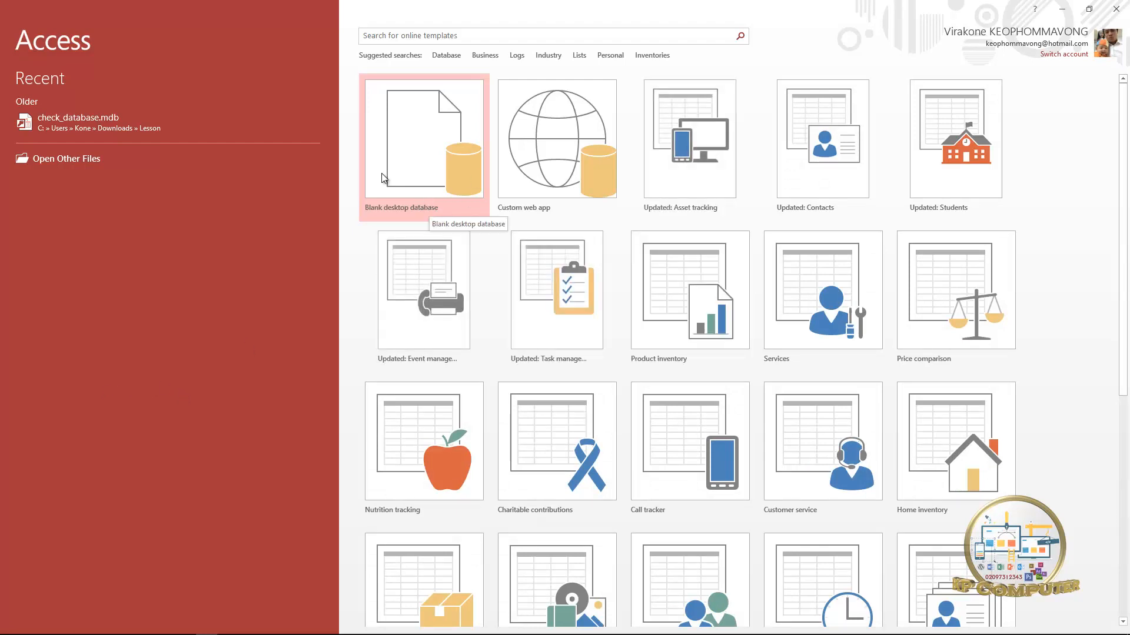
Create a blank desktop database with the file name check_database.mdb.
click(433, 160)
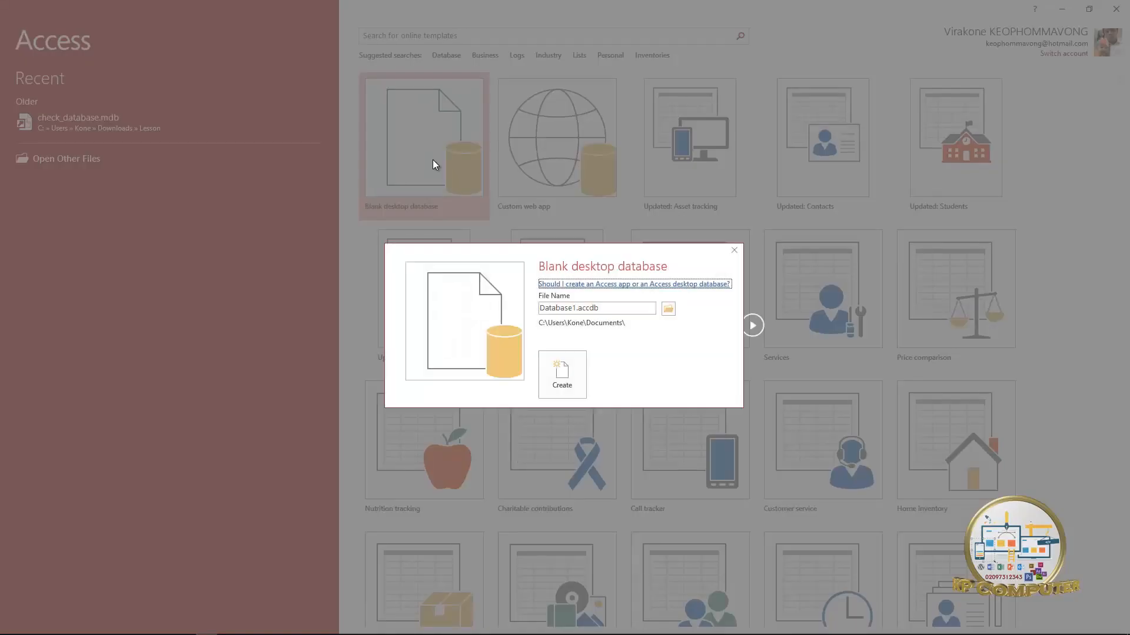
click(633, 310)
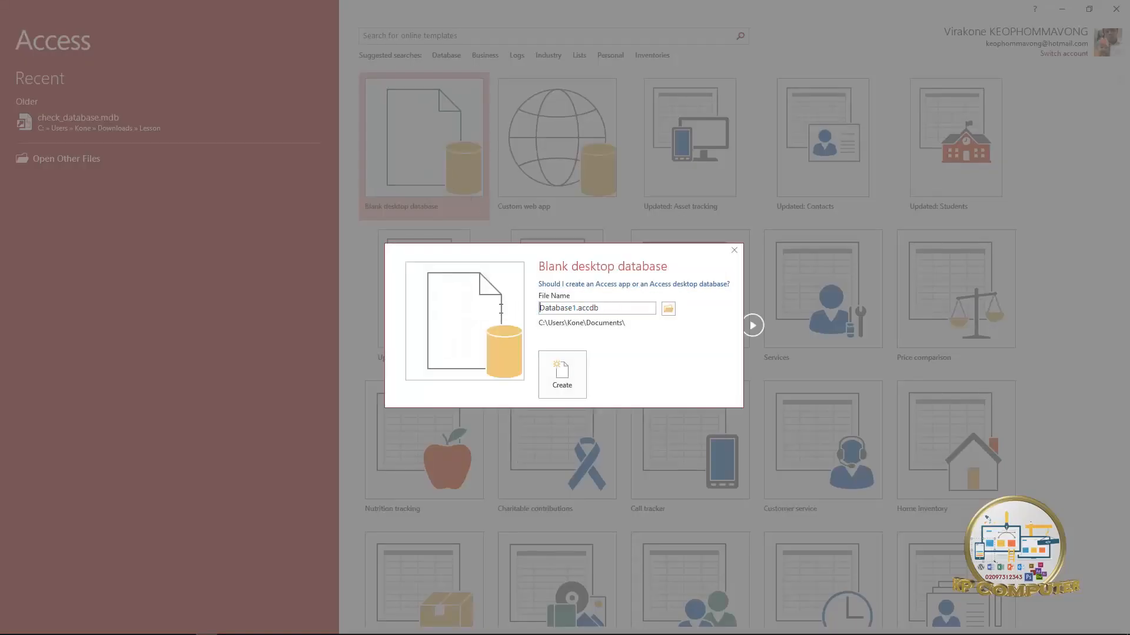
double_click(633, 310)
text(check_database.mbb)
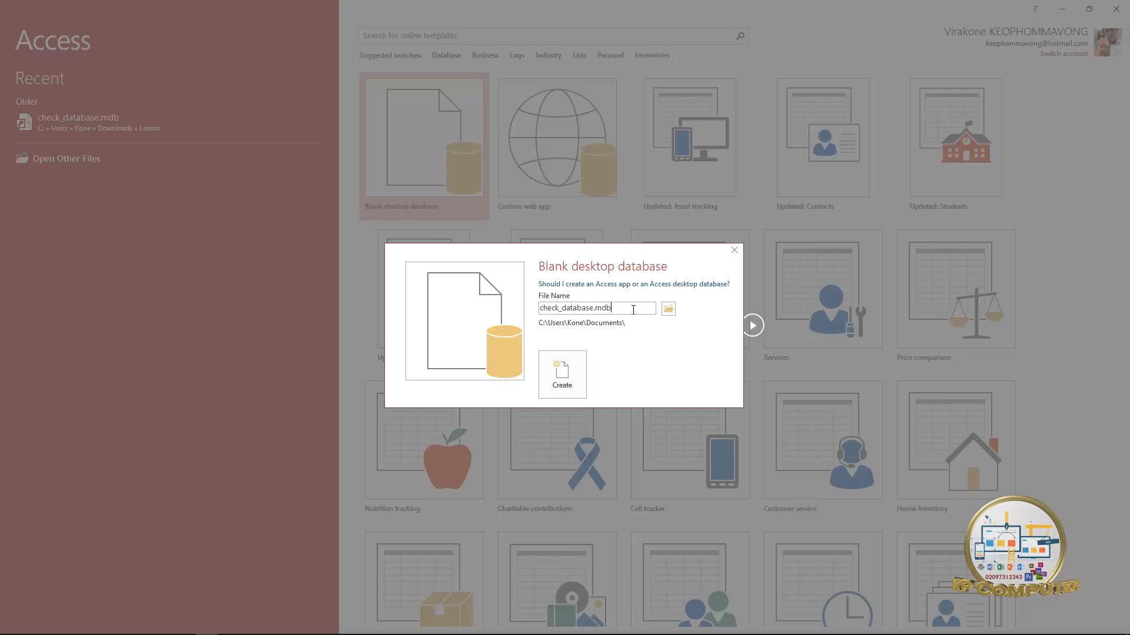
click(565, 381)
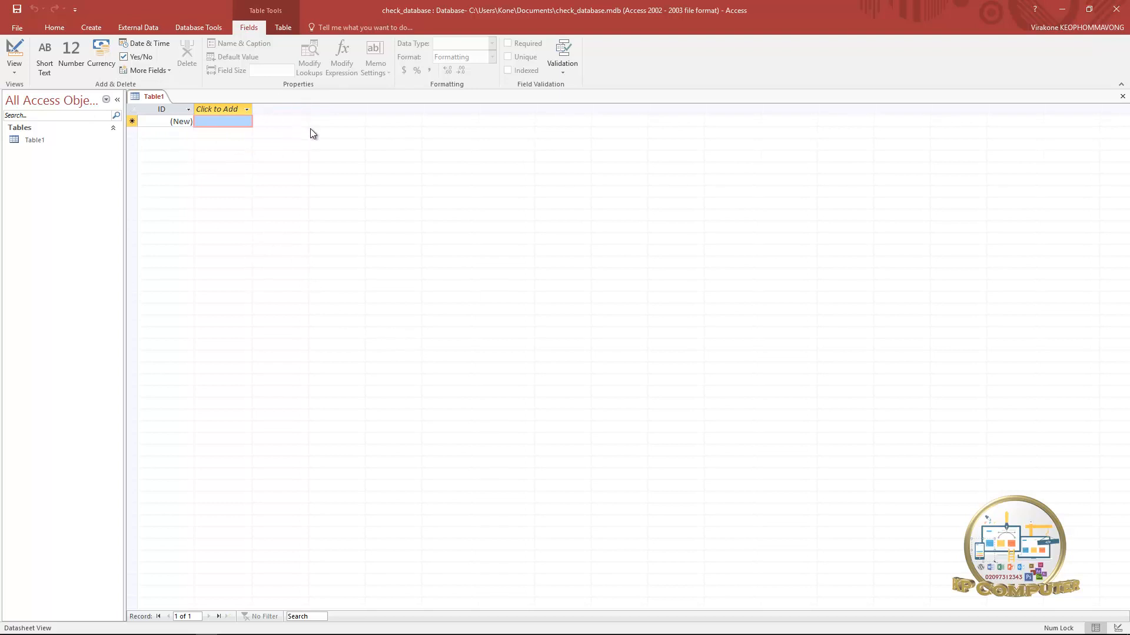
Save the table as Table1 for Design view and redefine its ID field as code with the Short Text data type.
click(15, 54)
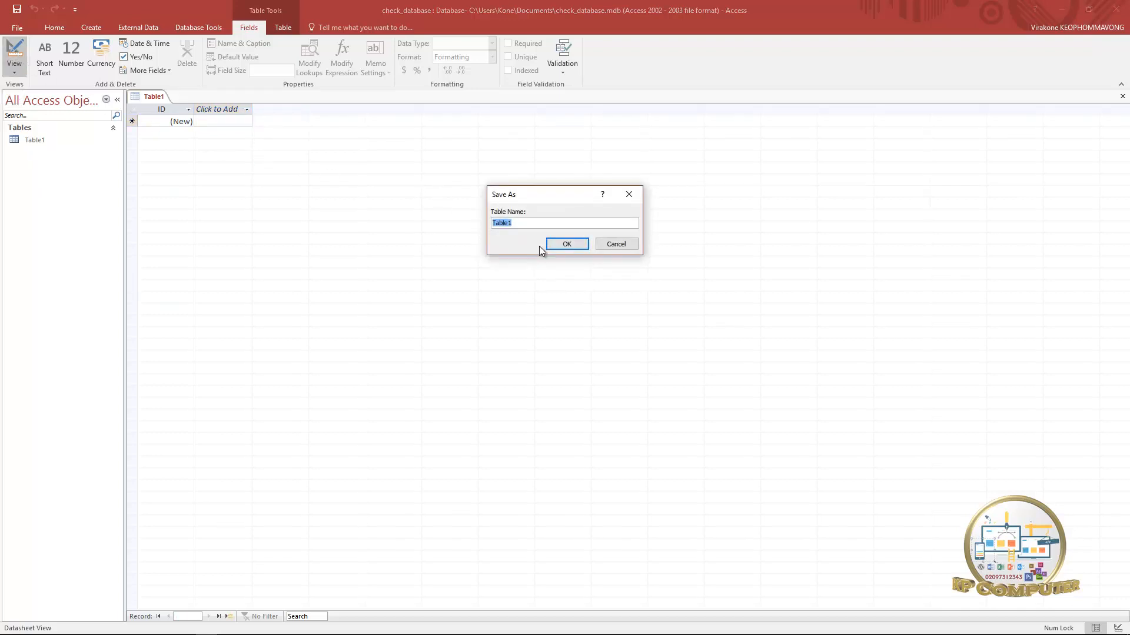
click(547, 247)
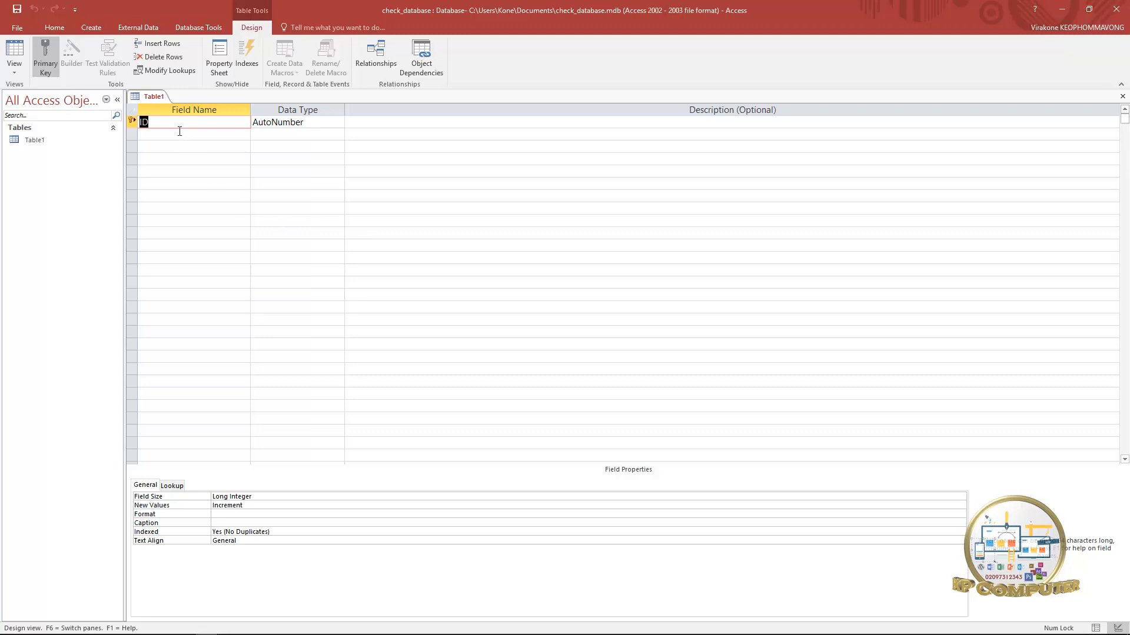
text(code)
key(Tab)
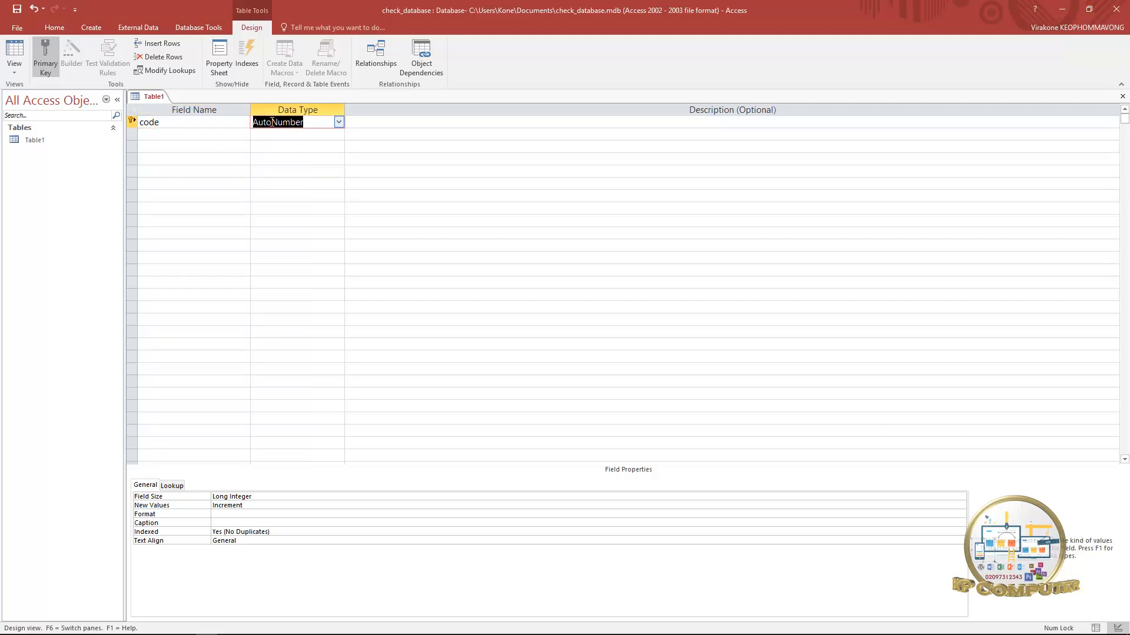
click(339, 122)
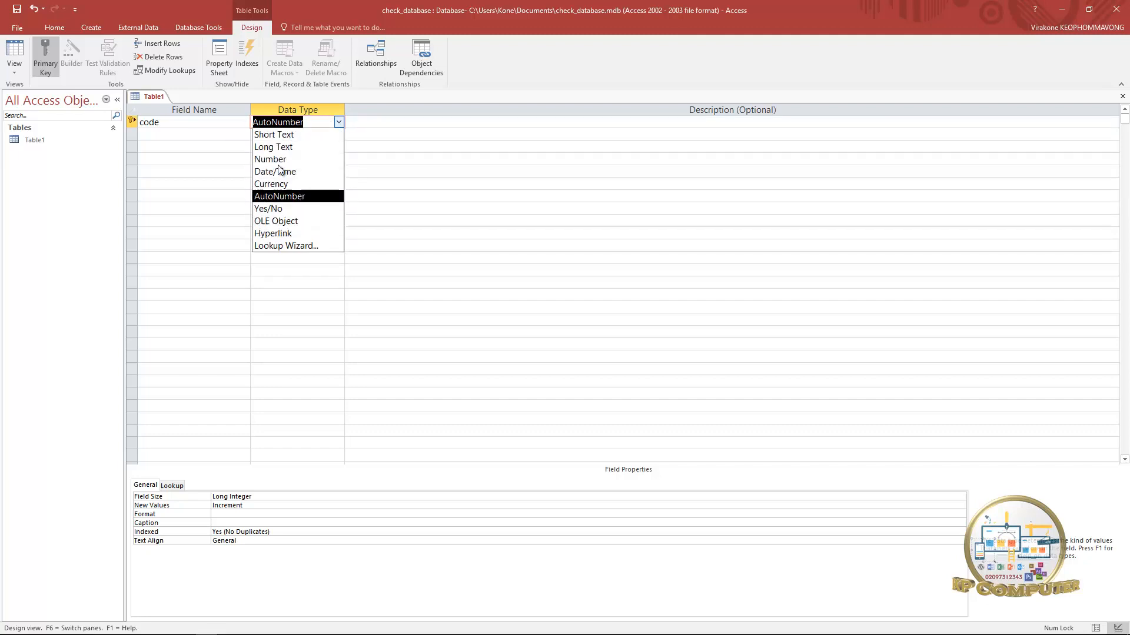
click(286, 135)
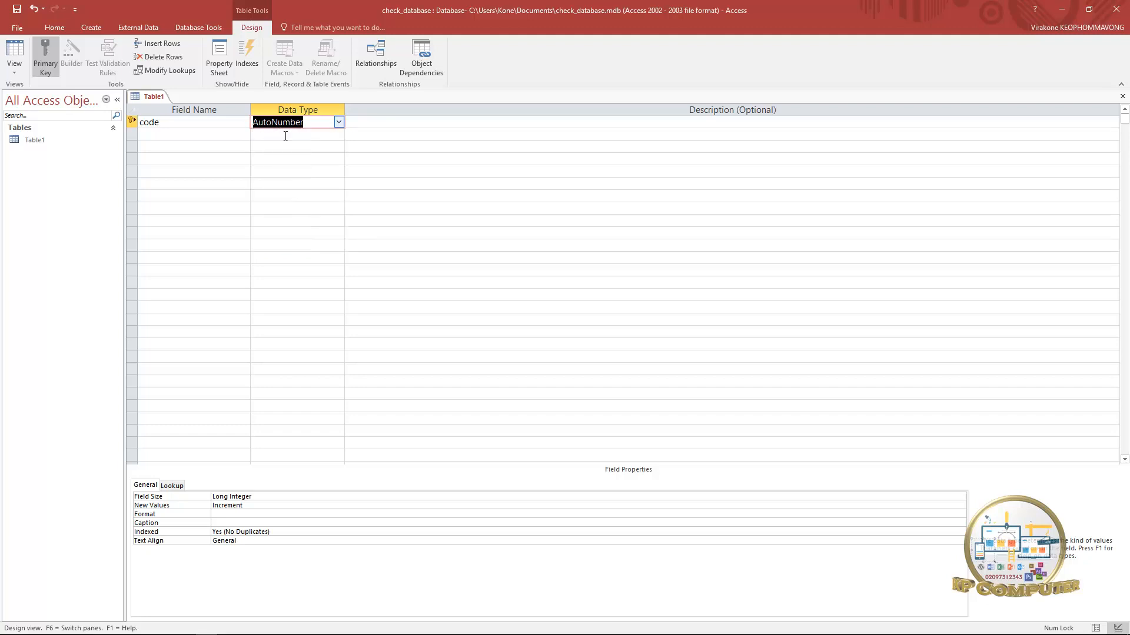
click(209, 145)
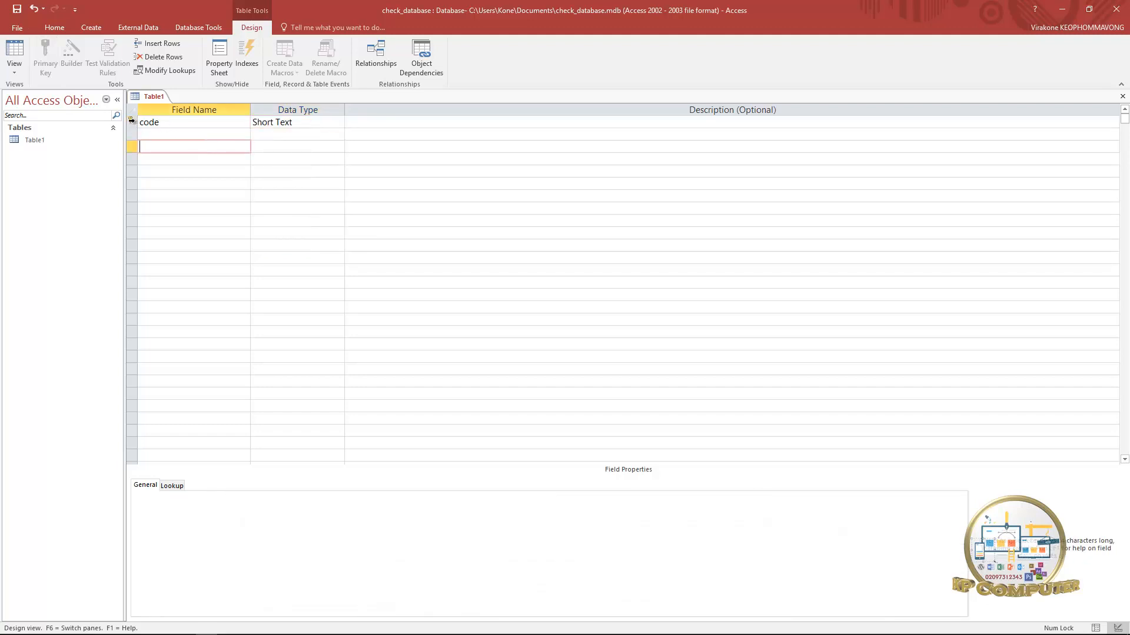
Add a second field called name with the Short Text data type, accepting the use of a reserved word.
click(174, 136)
text(name)
click(259, 131)
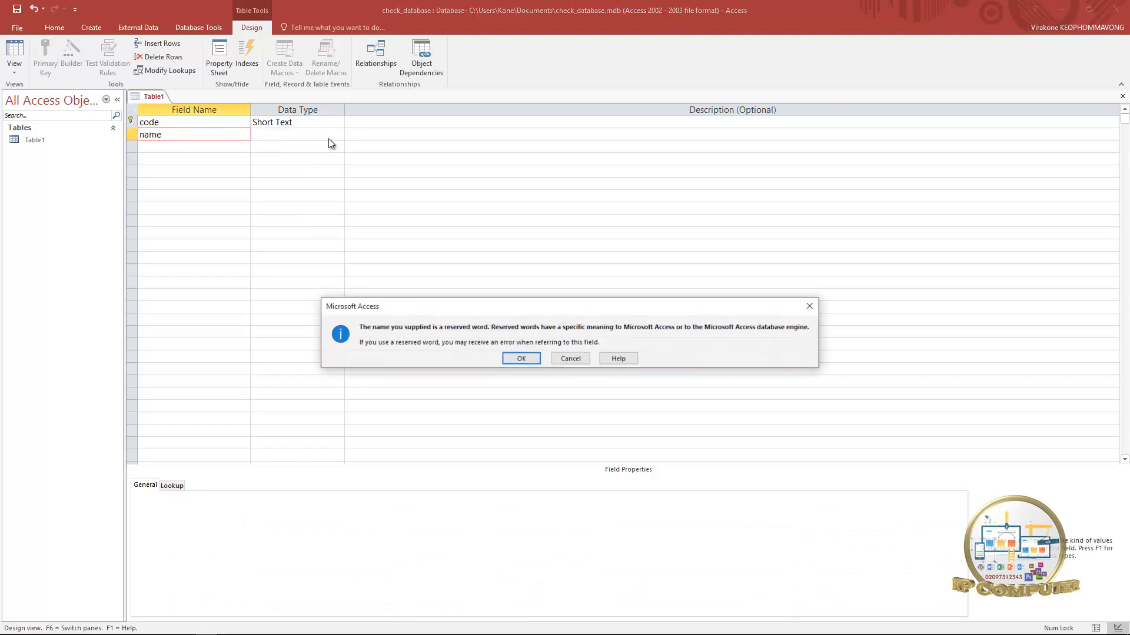
click(521, 359)
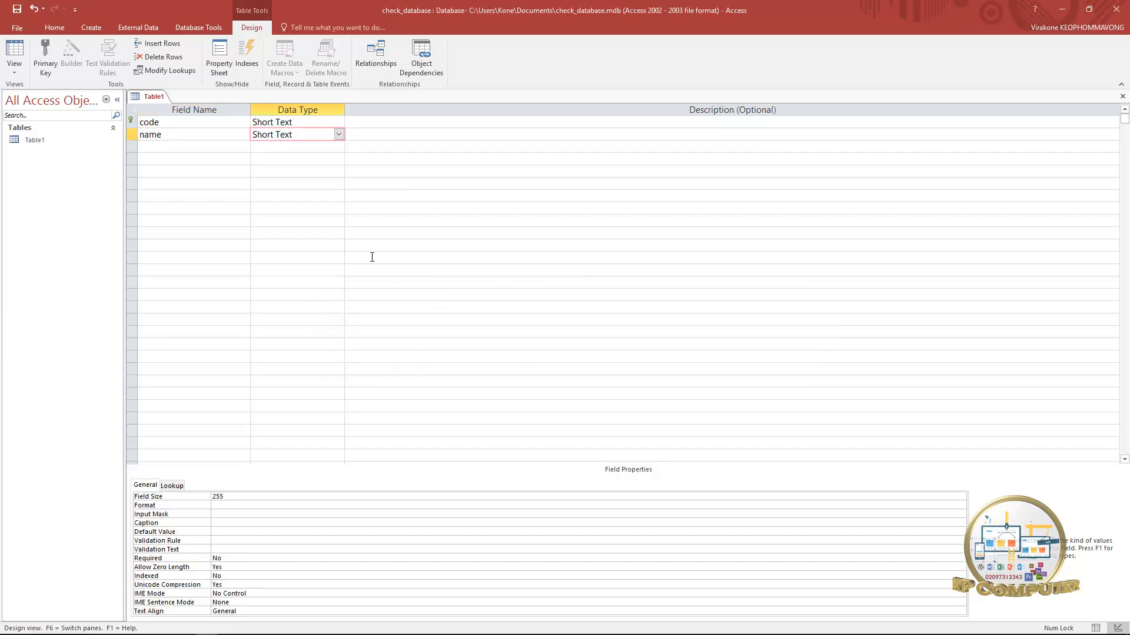
click(338, 135)
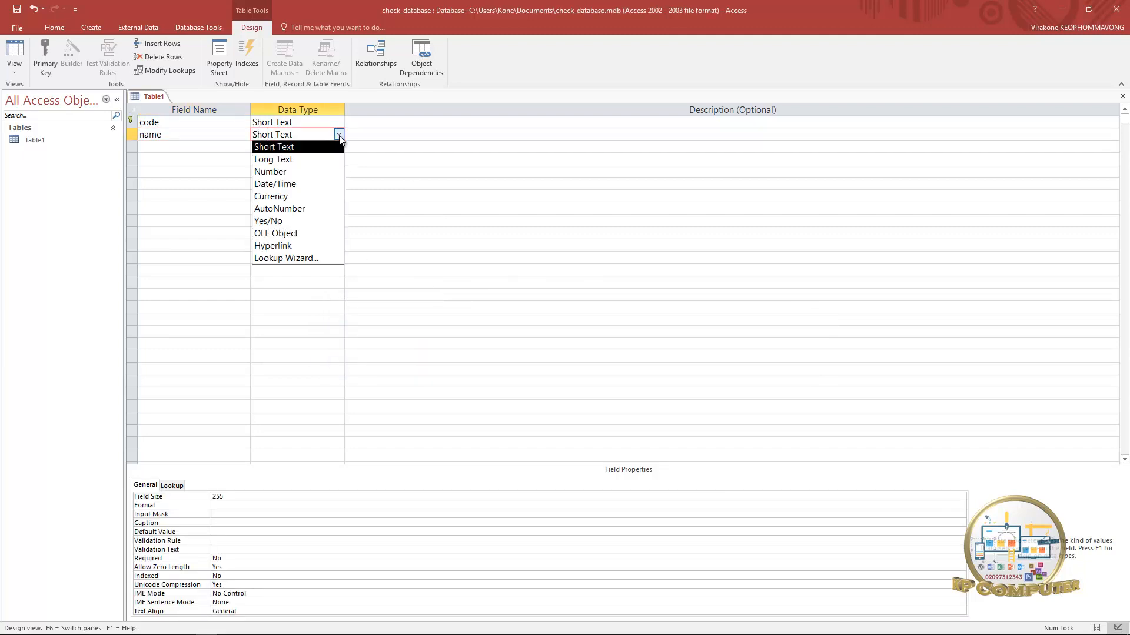
click(330, 146)
Add a third field called score with the Number data type.
click(207, 151)
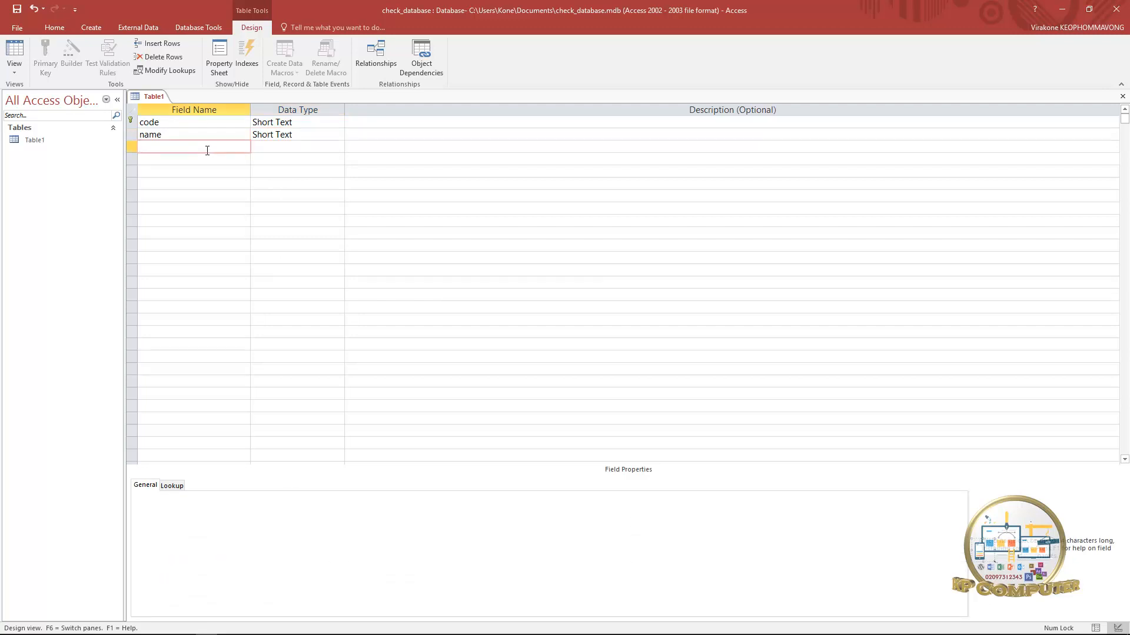
text(score)
key(Tab)
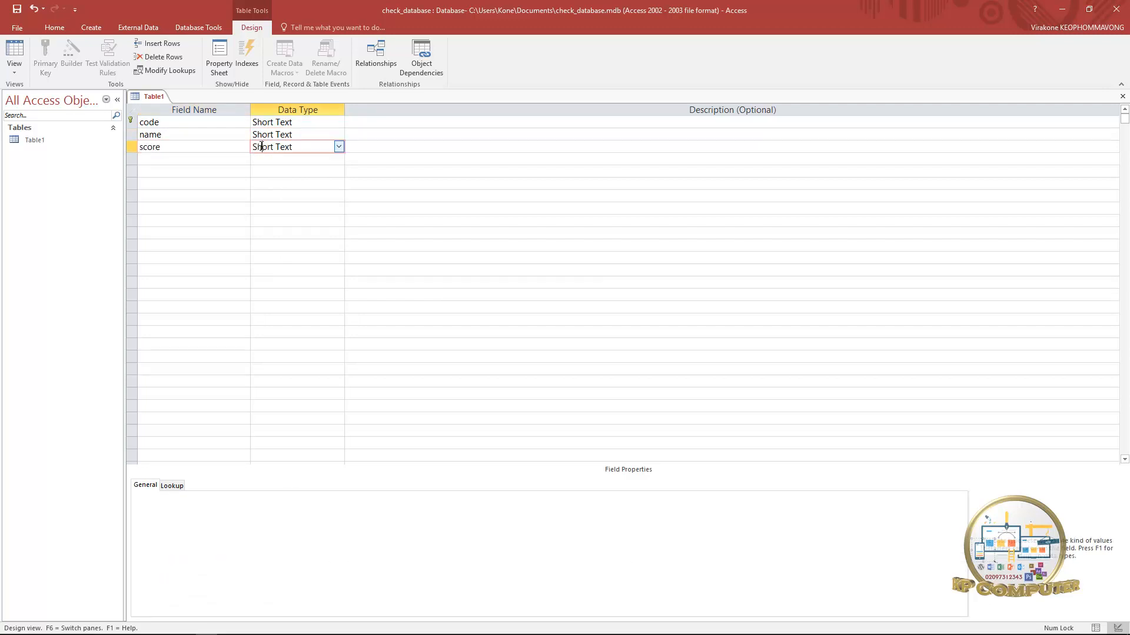
click(338, 146)
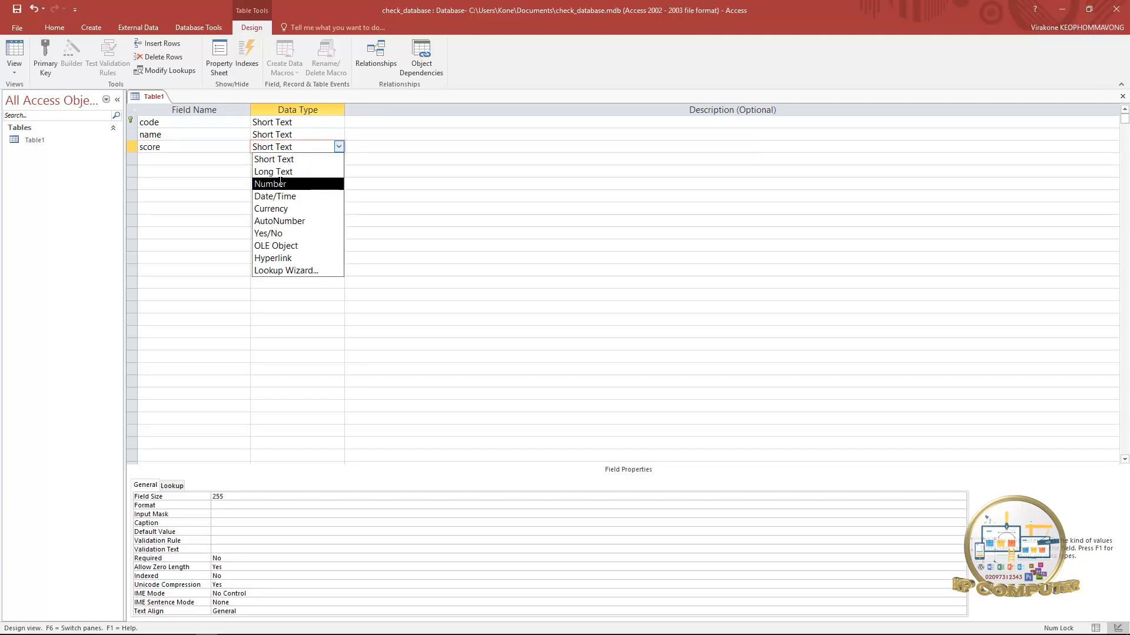
click(281, 184)
click(176, 134)
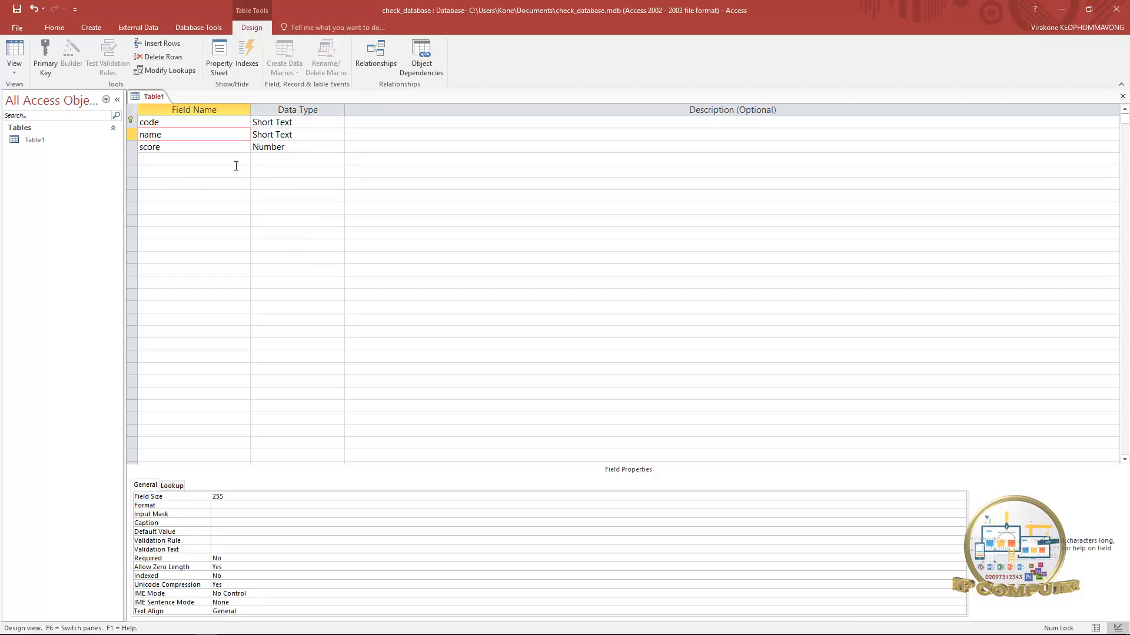
click(173, 124)
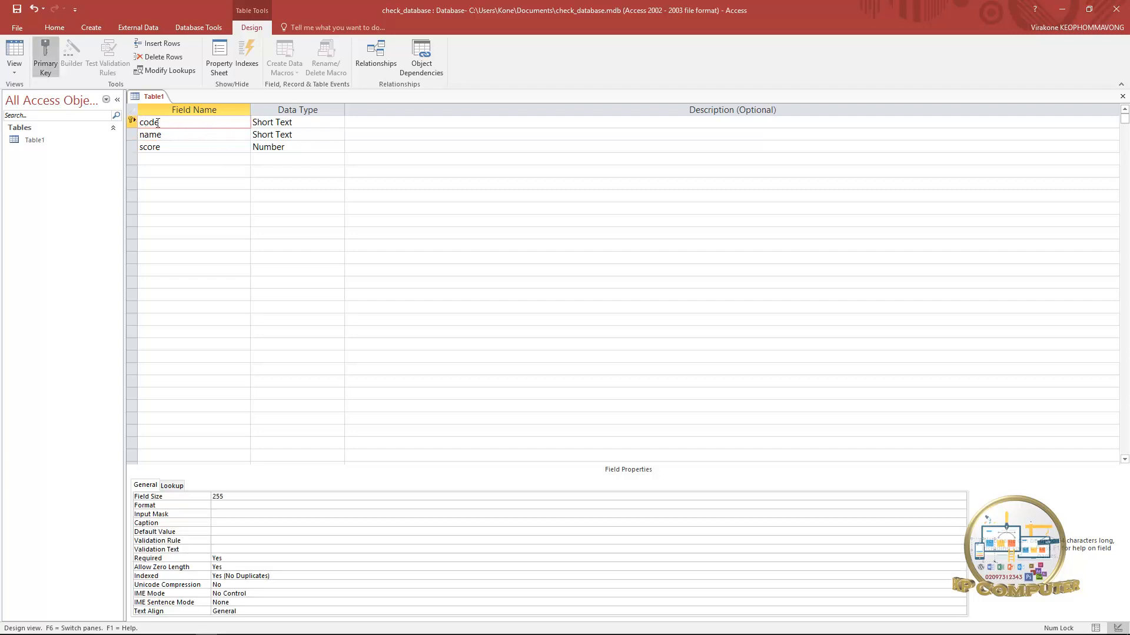
drag(145, 135, 217, 136)
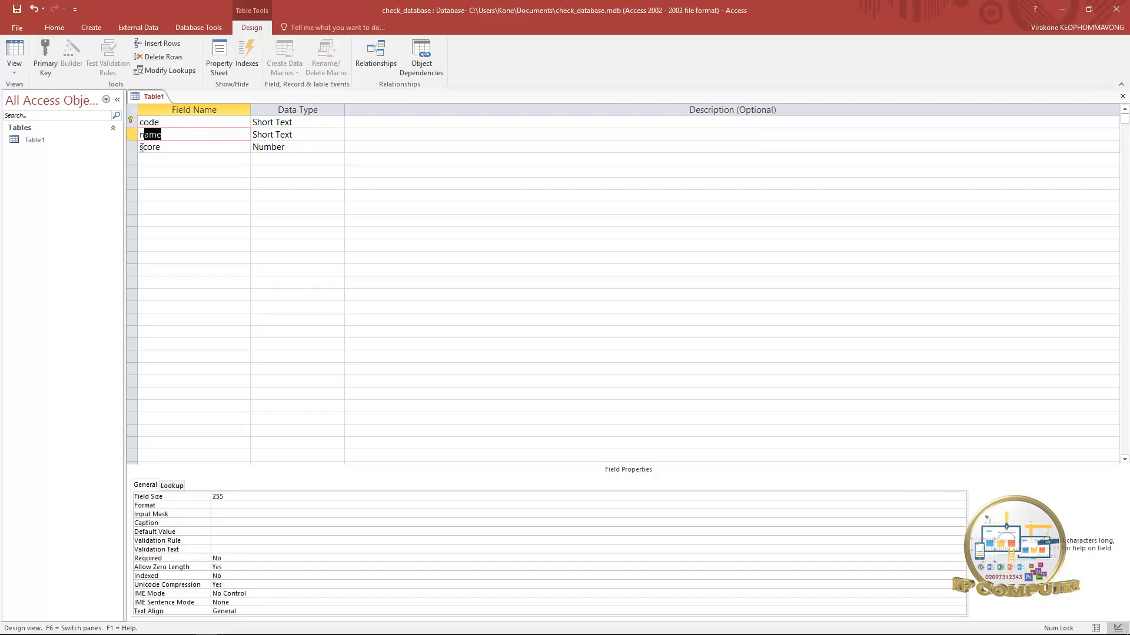
drag(144, 147, 181, 147)
click(185, 147)
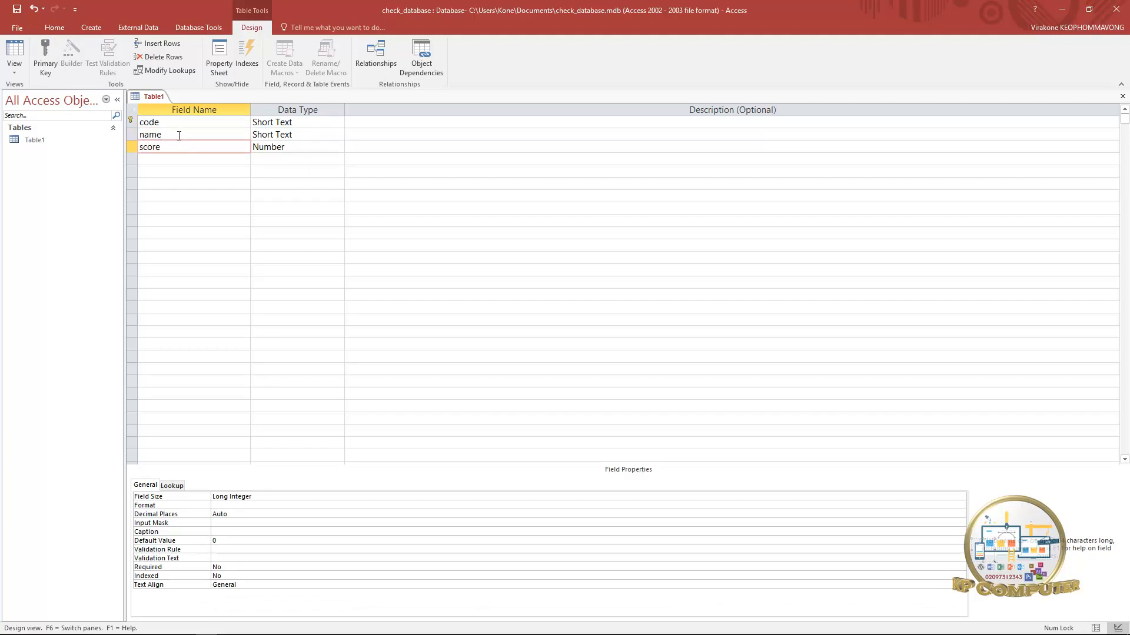
Save the table design and switch to Datasheet view, with the code cell of the new record active.
click(18, 52)
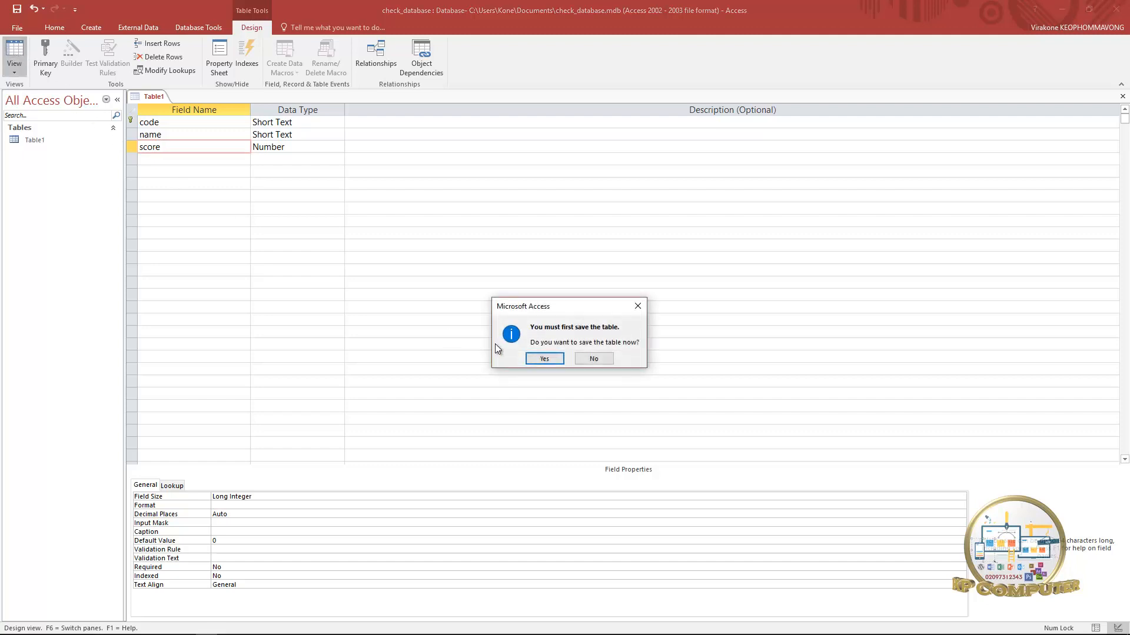
click(546, 357)
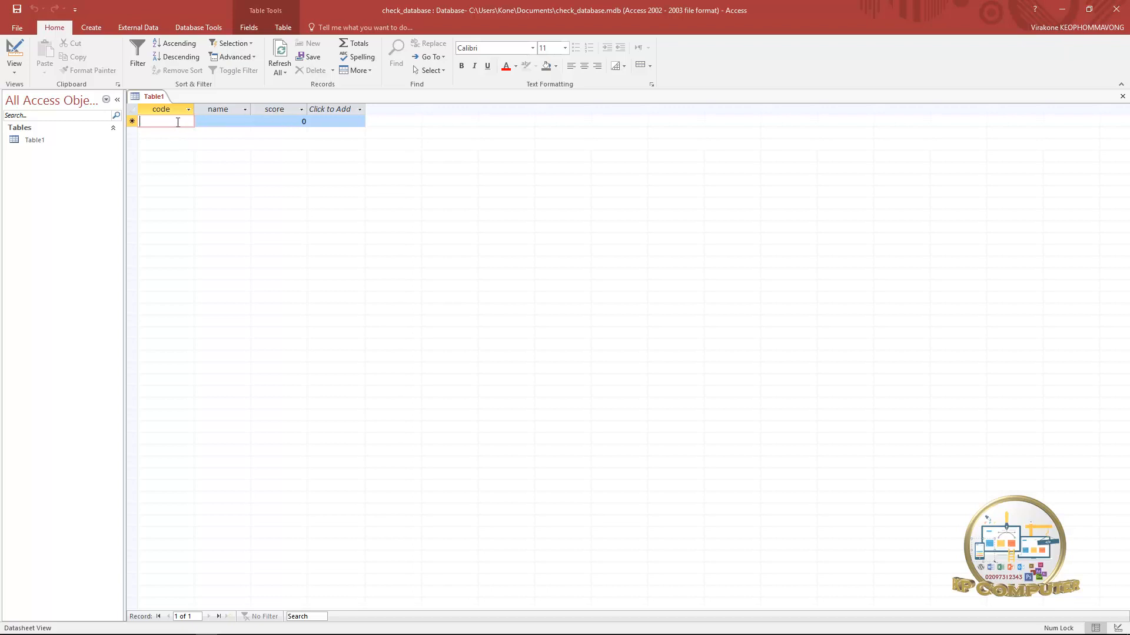
click(218, 120)
click(162, 120)
click(209, 121)
click(176, 120)
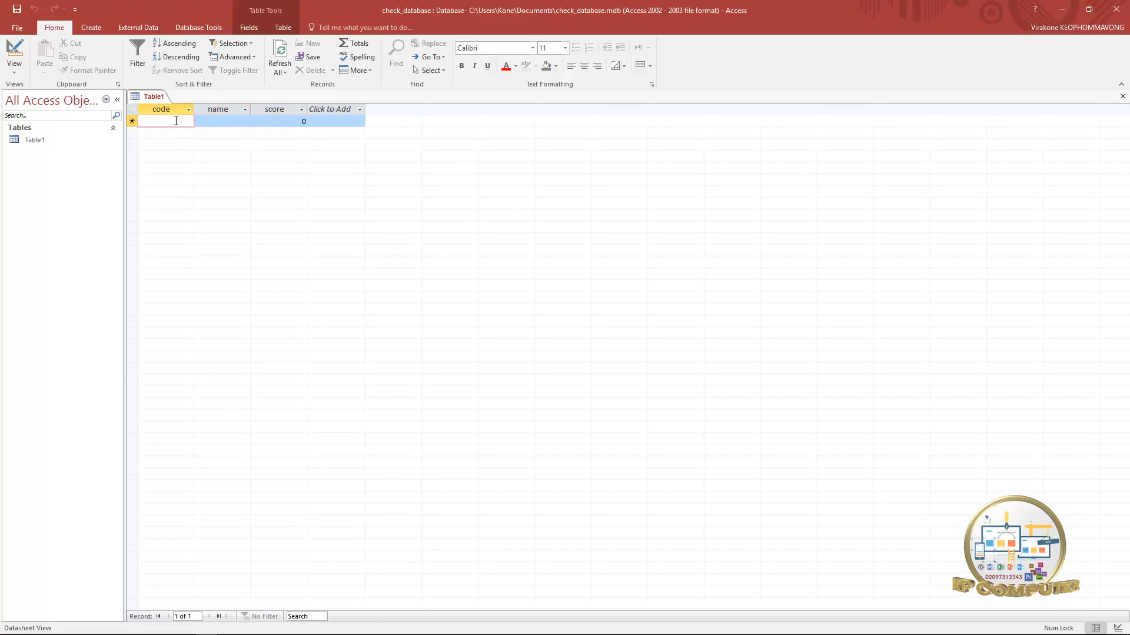